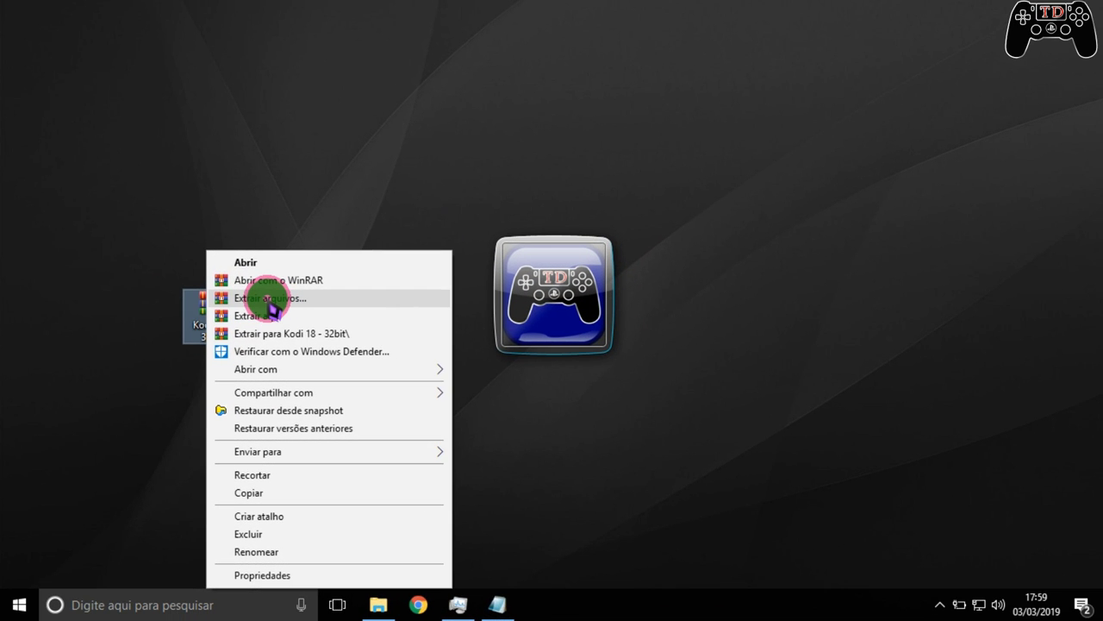
- Extract the Kodi 18 - 32bit archive to its own folder on the desktop, and open the extracted folder
left_click(269, 298)
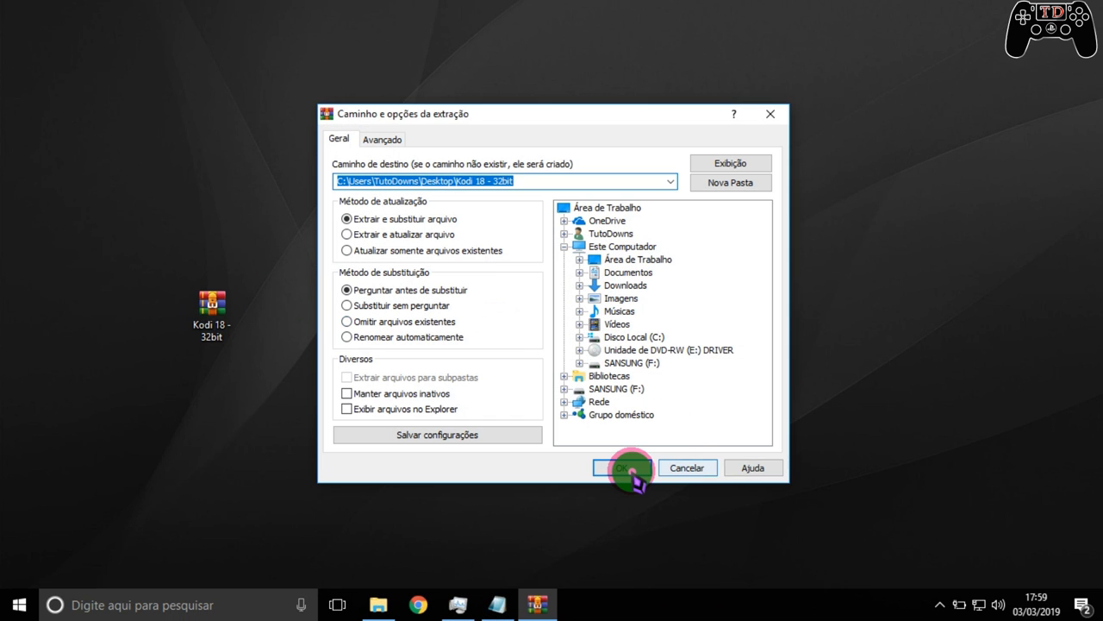
left_click(630, 470)
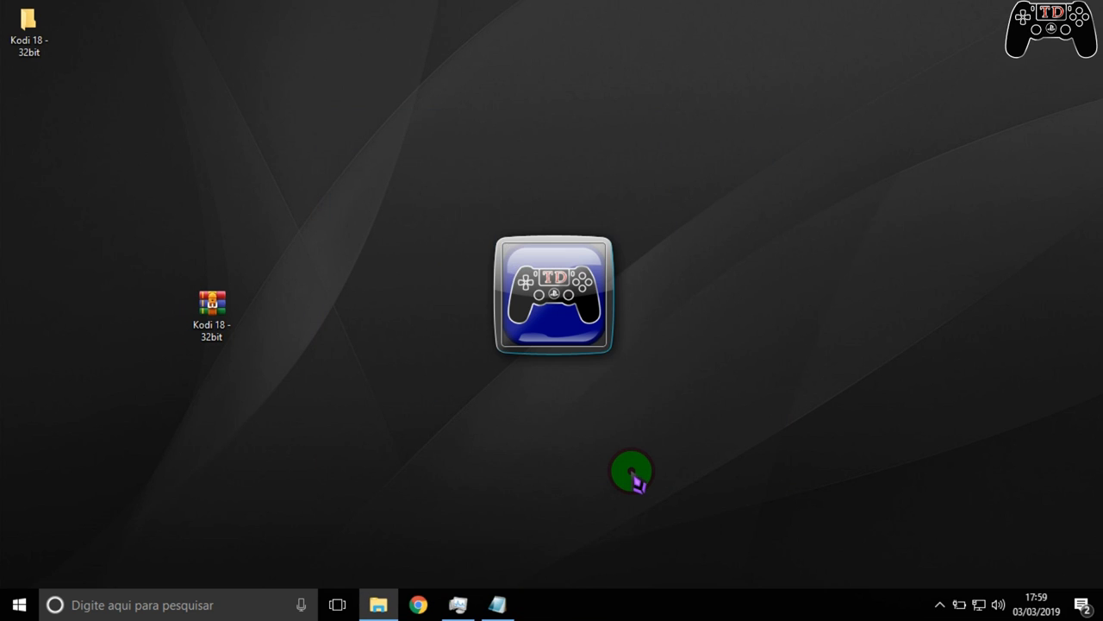
left_click_drag(30, 26, 399, 118)
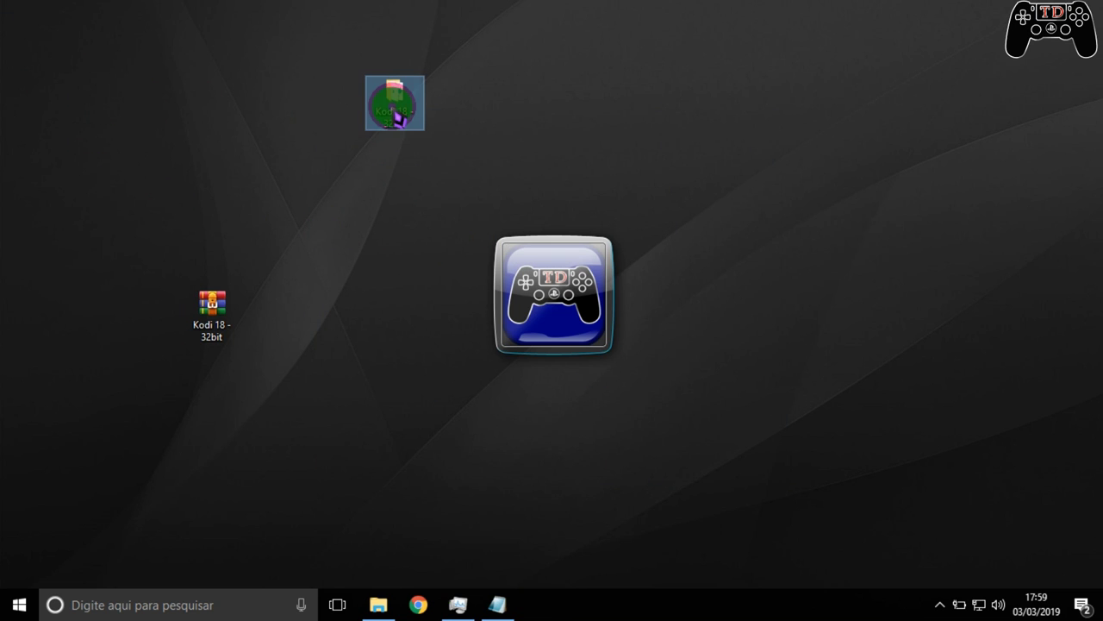
double_click(394, 108)
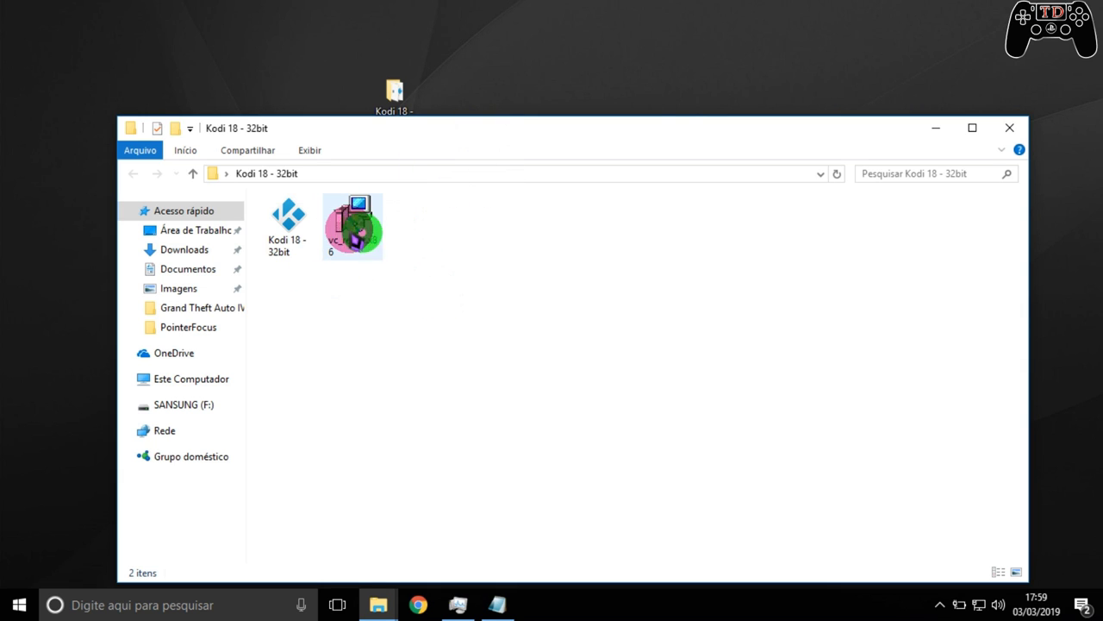
- Run the Kodi 18 - 32bit installer and accept Português (Brasil) as the setup language
left_click(300, 230)
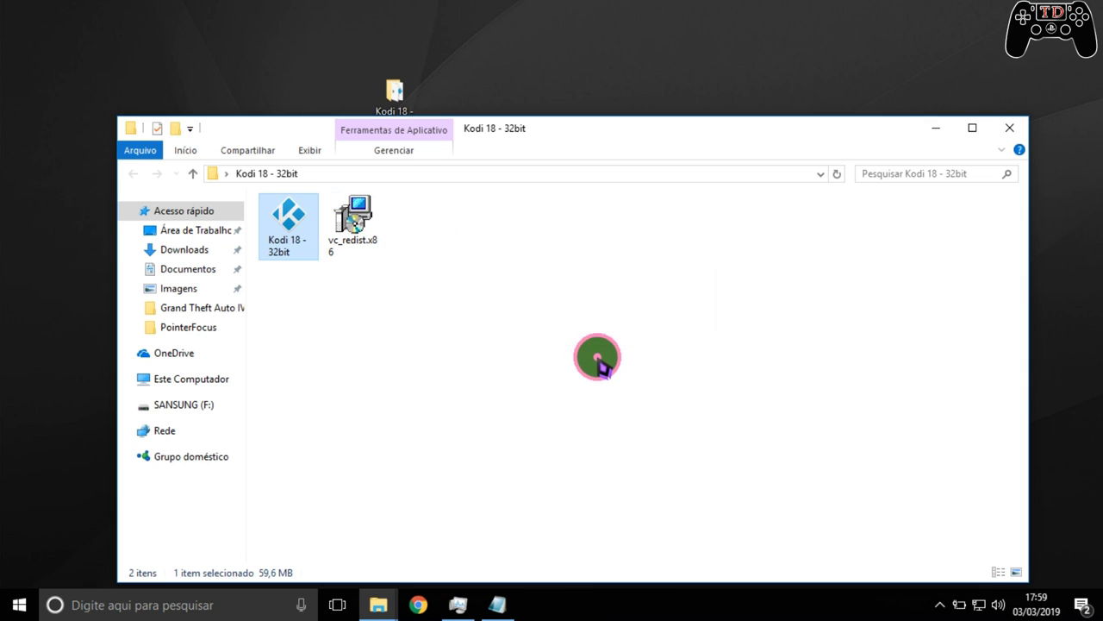
double_click(313, 231)
left_click_drag(446, 152, 539, 169)
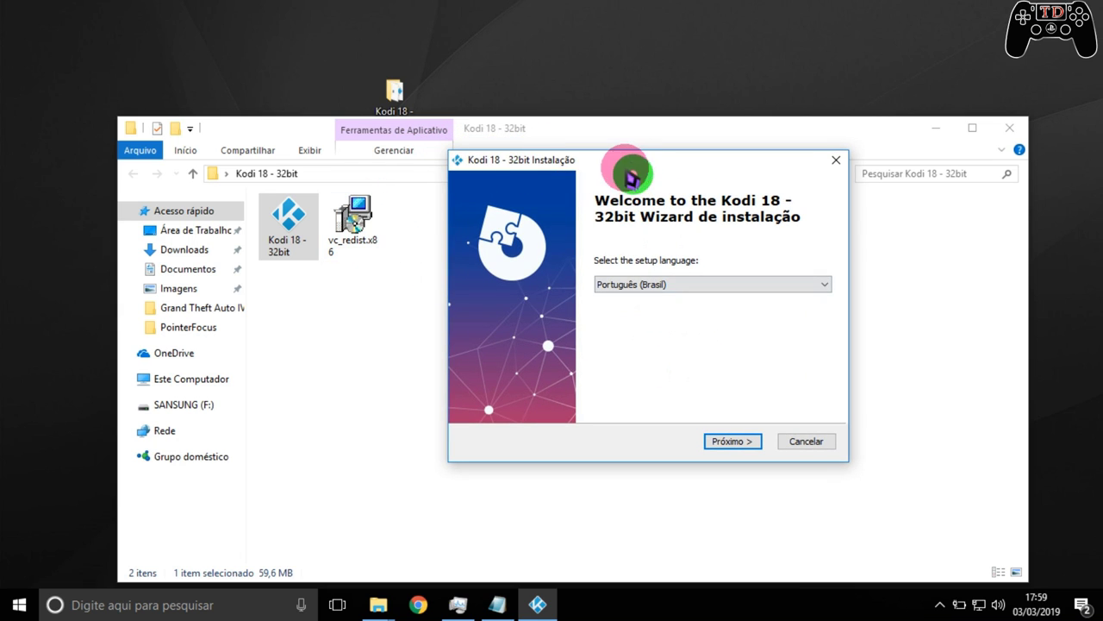
left_click_drag(632, 177, 479, 127)
left_click(586, 394)
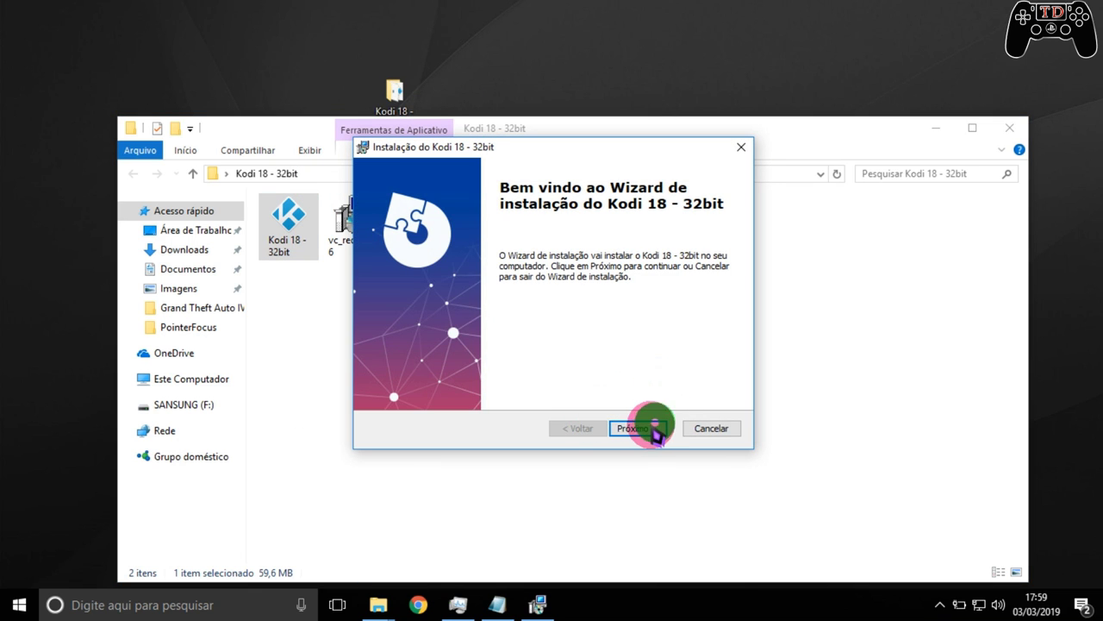
- Install Kodi 18 - 32bit in C:\Program Files (x86)\Kodi 18 - 32bit\ and finish the wizard with Kodi set to start
left_click(648, 428)
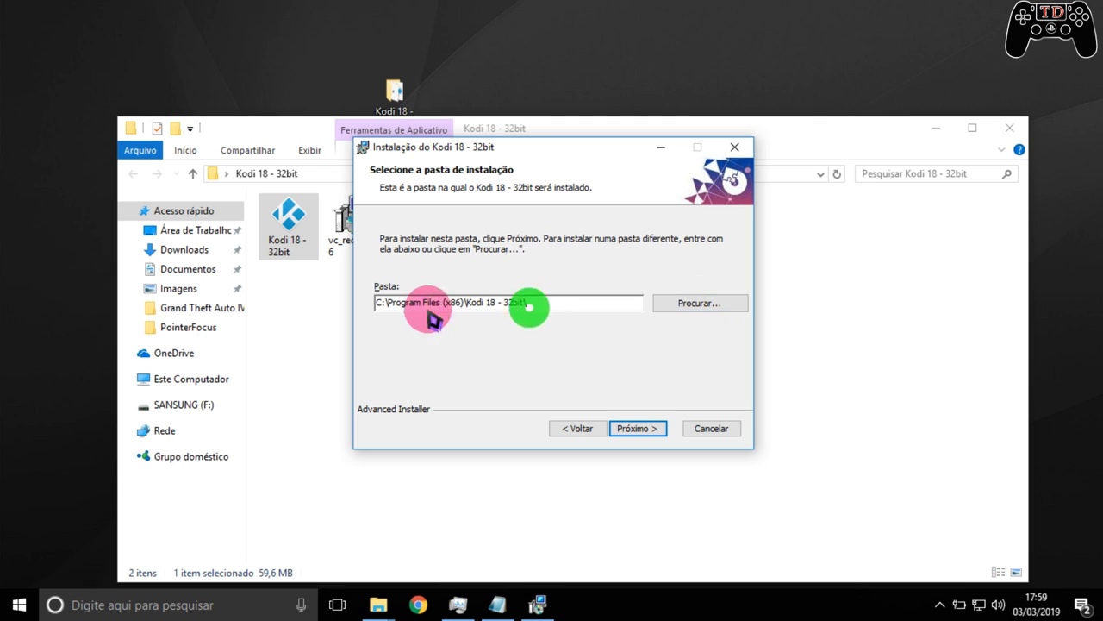
left_click(457, 307)
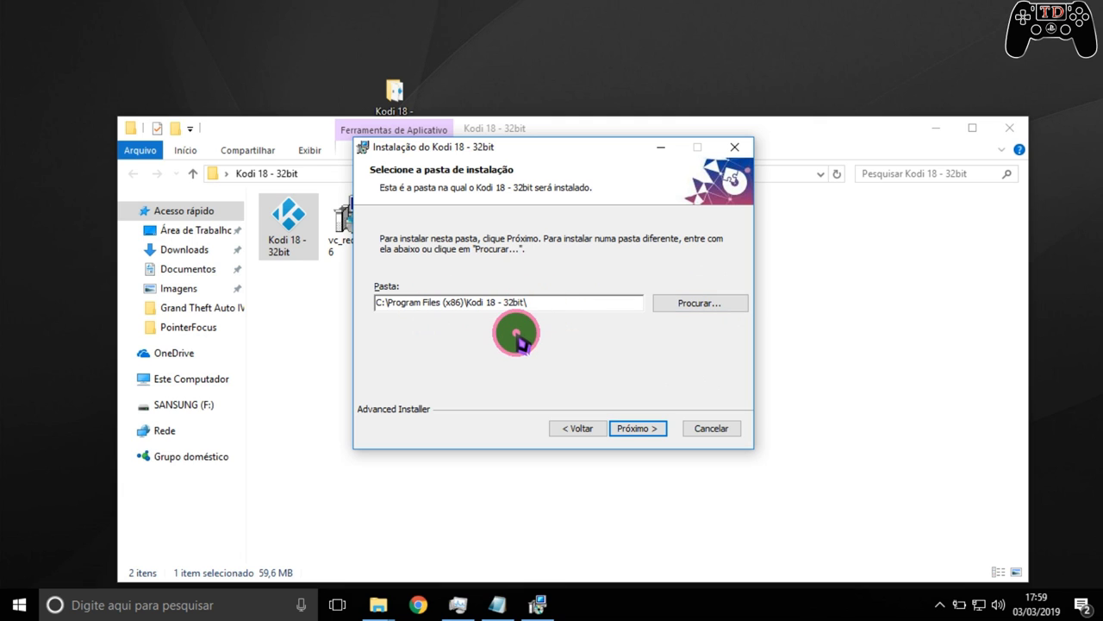
left_click(636, 428)
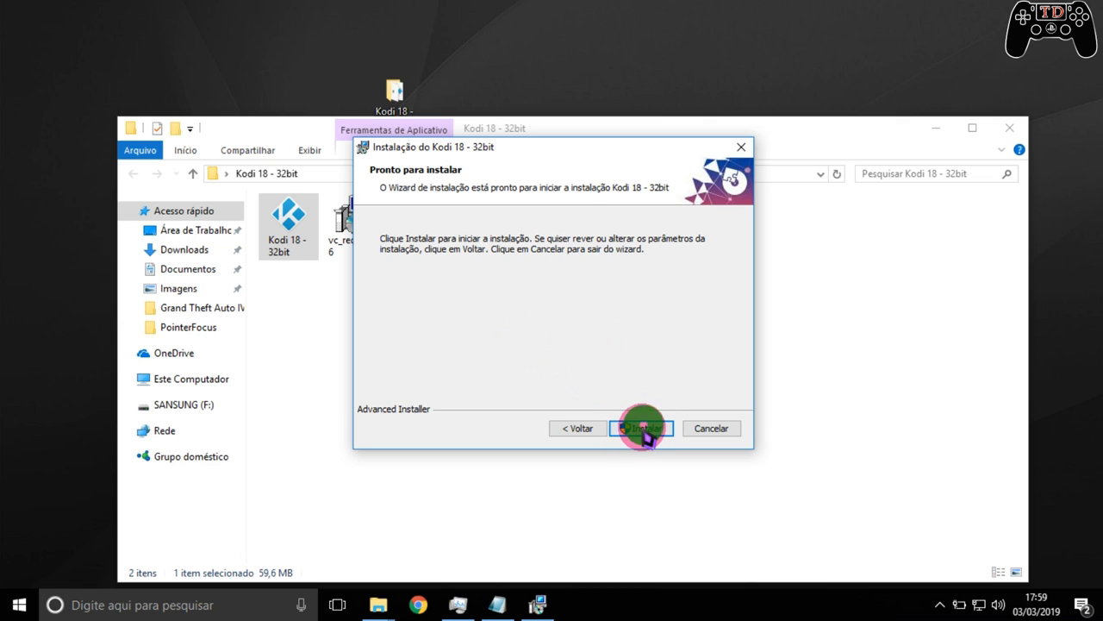
left_click(642, 430)
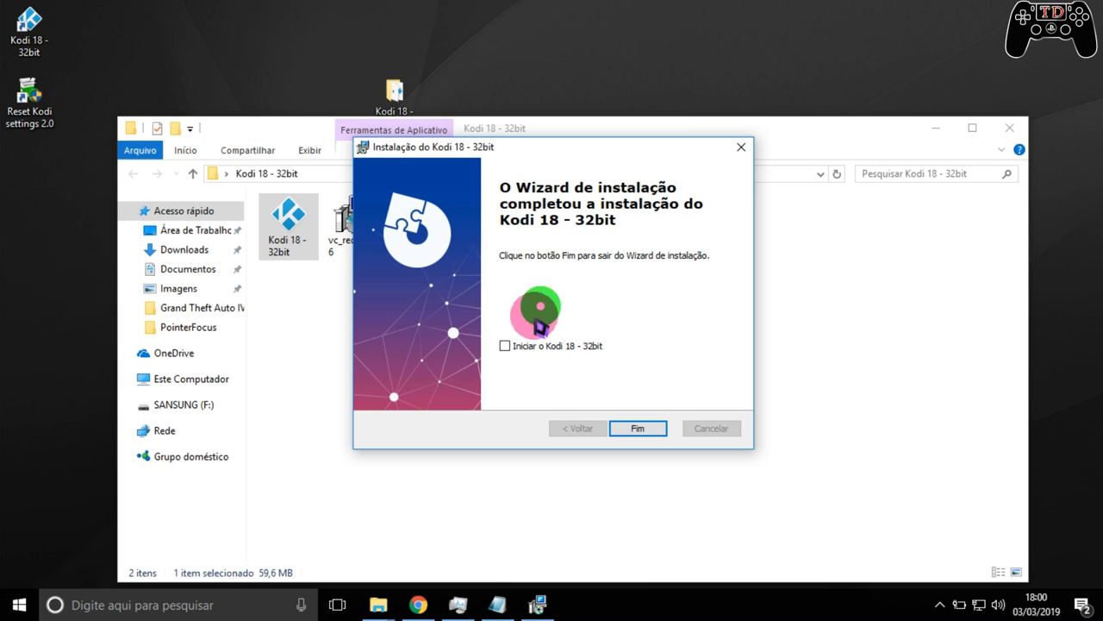
left_click(506, 345)
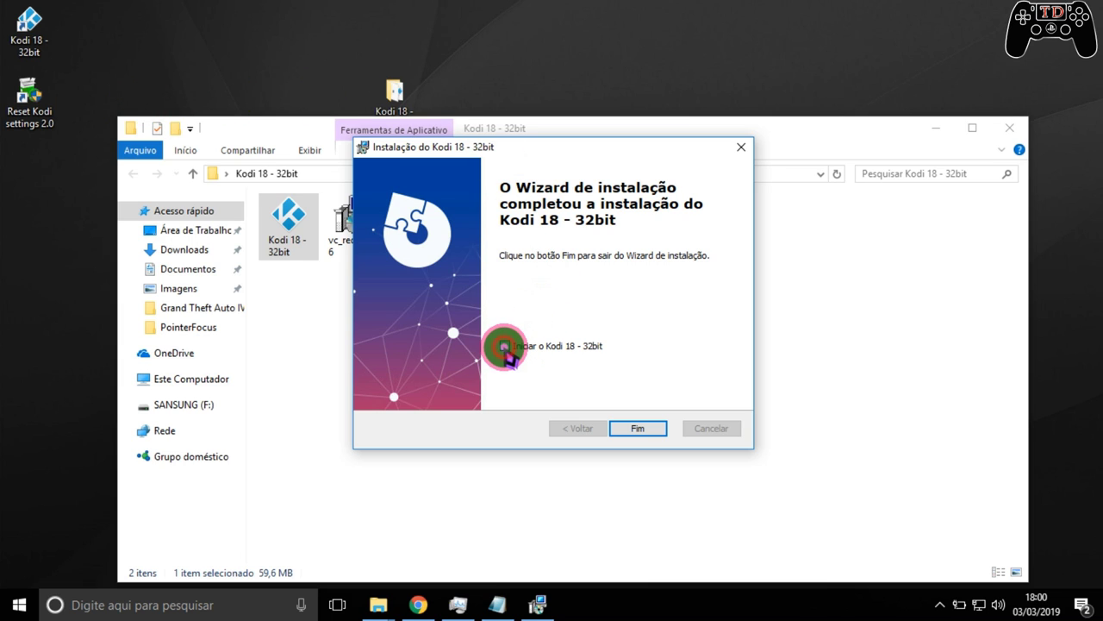
left_click(639, 429)
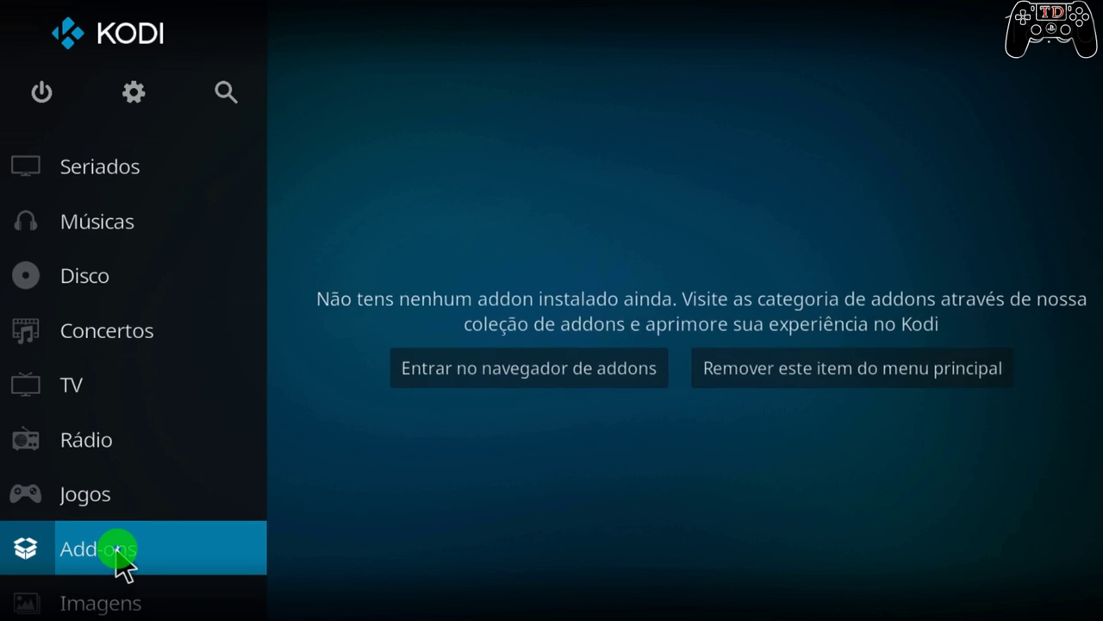
- Check in the add-on browser that installing from a ZIP file offers a source list, and cancel it
left_click(118, 552)
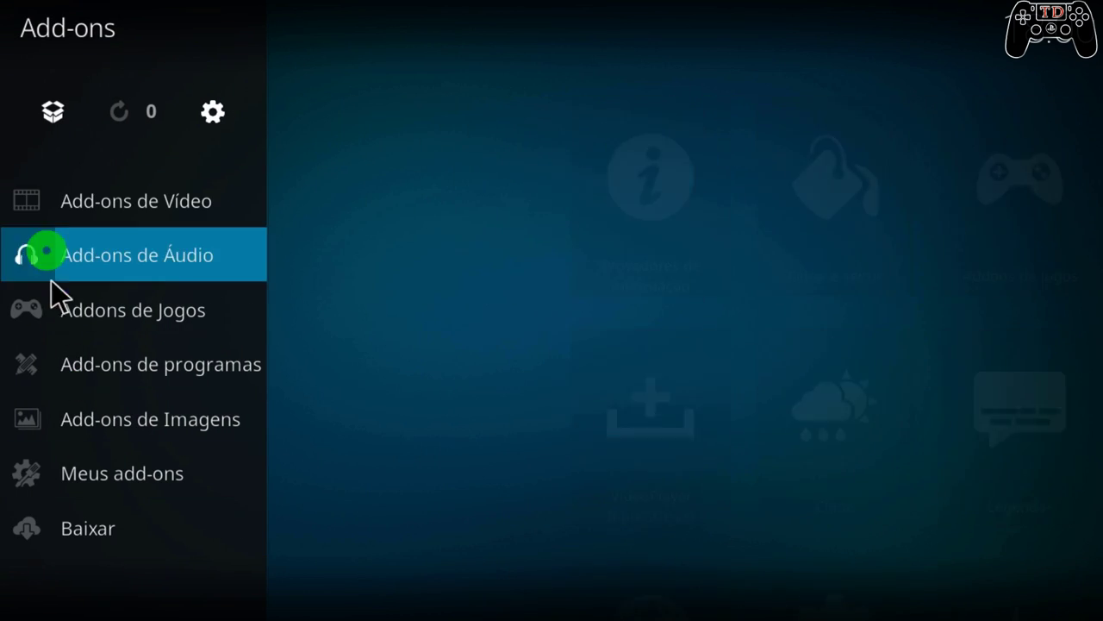
left_click(52, 117)
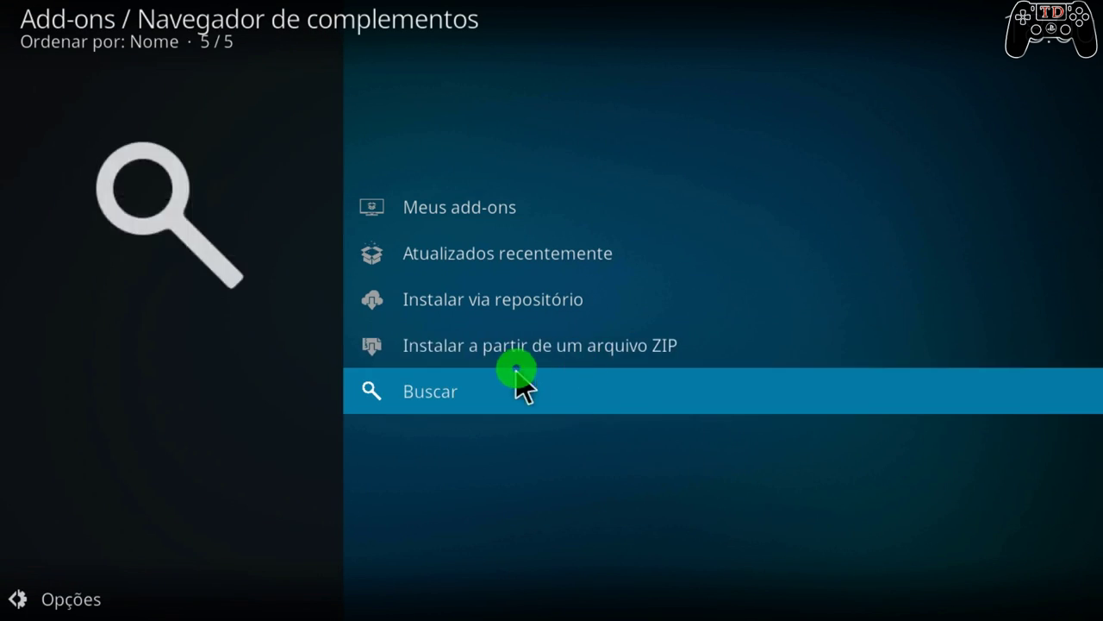
left_click(514, 349)
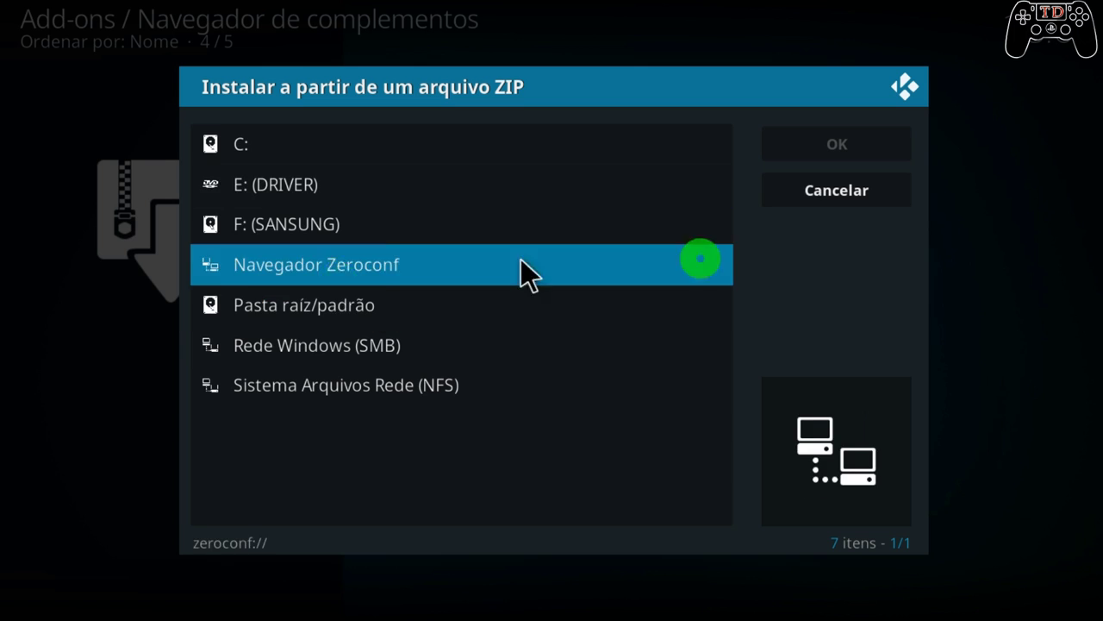
left_click(831, 198)
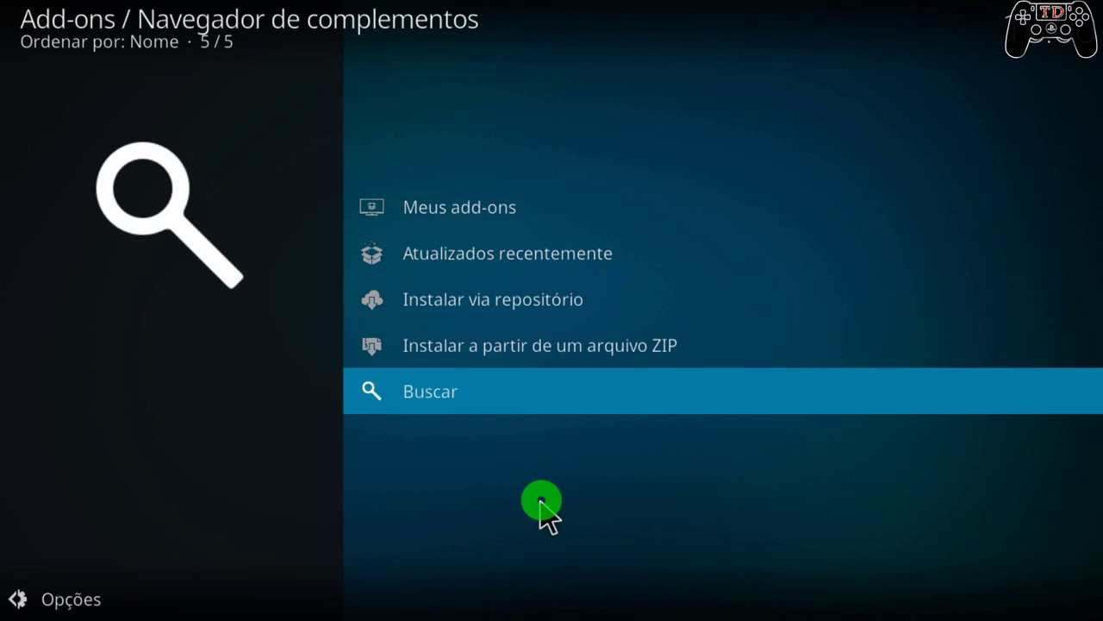
- View the system settings from the add-ons section, and exit Kodi
right_click(539, 500)
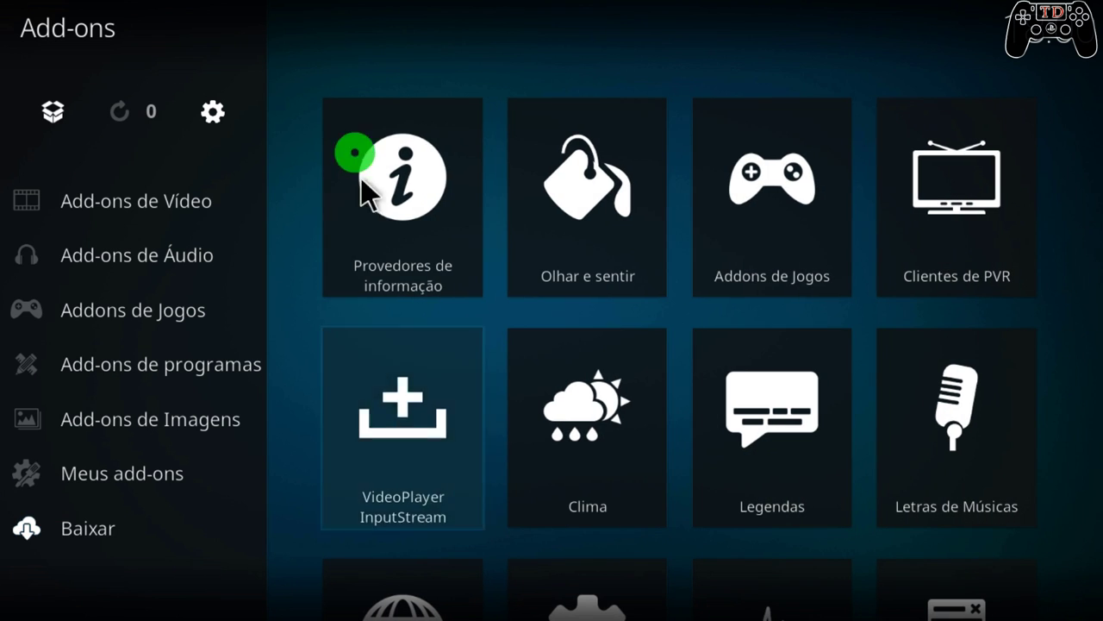
left_click(215, 114)
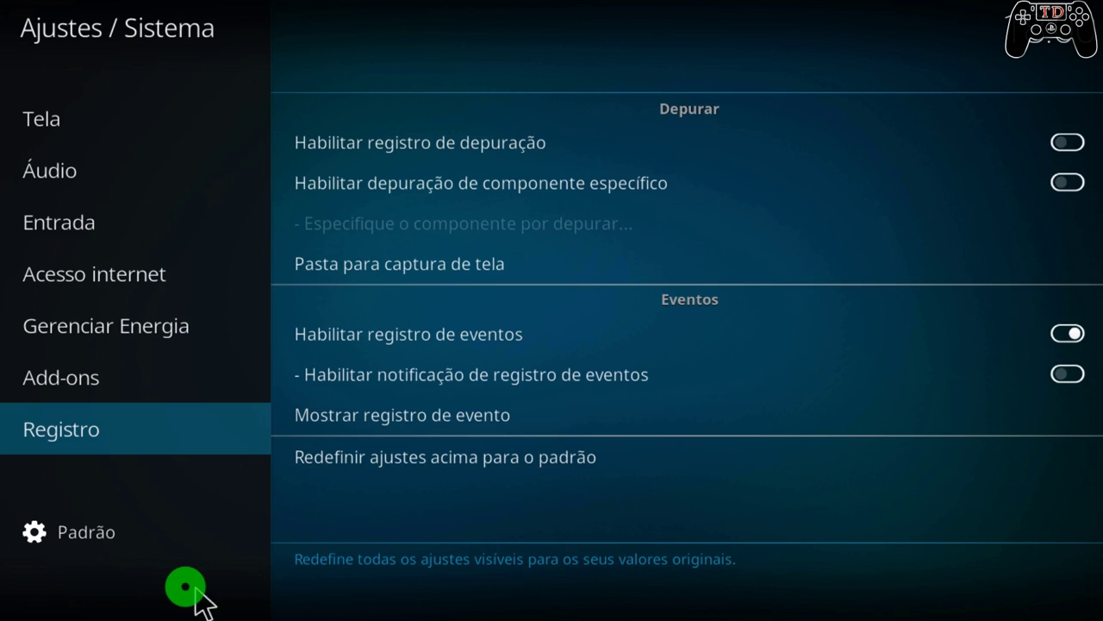
right_click(183, 586)
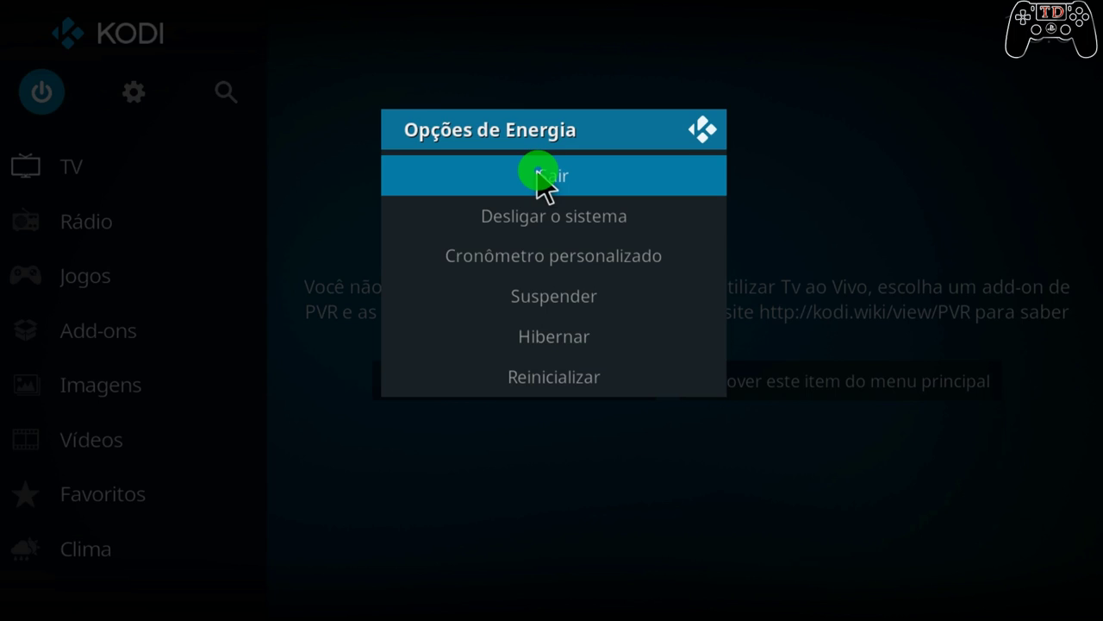
left_click(540, 175)
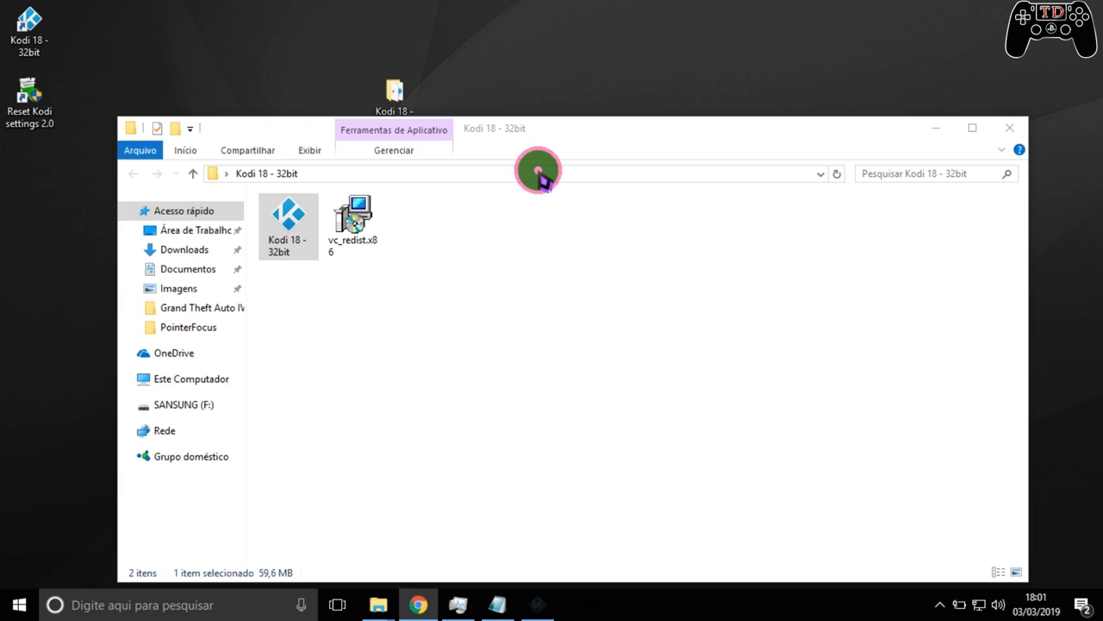
- Move the Kodi 18 - 32bit archive beside the extracted folder on the desktop, and run Reset Kodi settings 2.0
left_click(937, 131)
left_click_drag(216, 317, 638, 103)
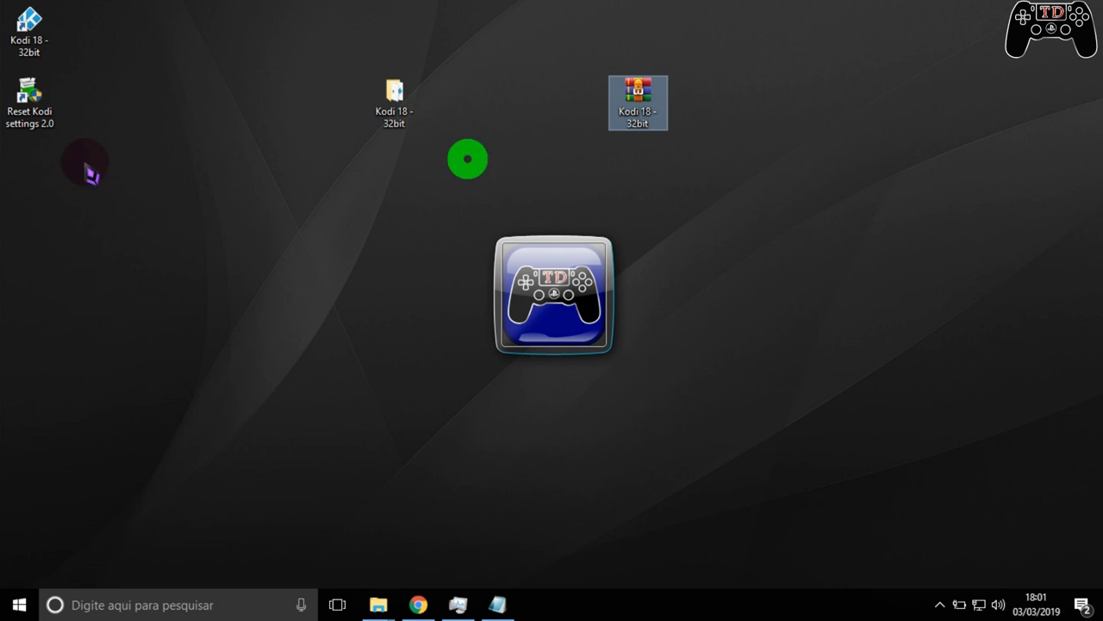
left_click(38, 106)
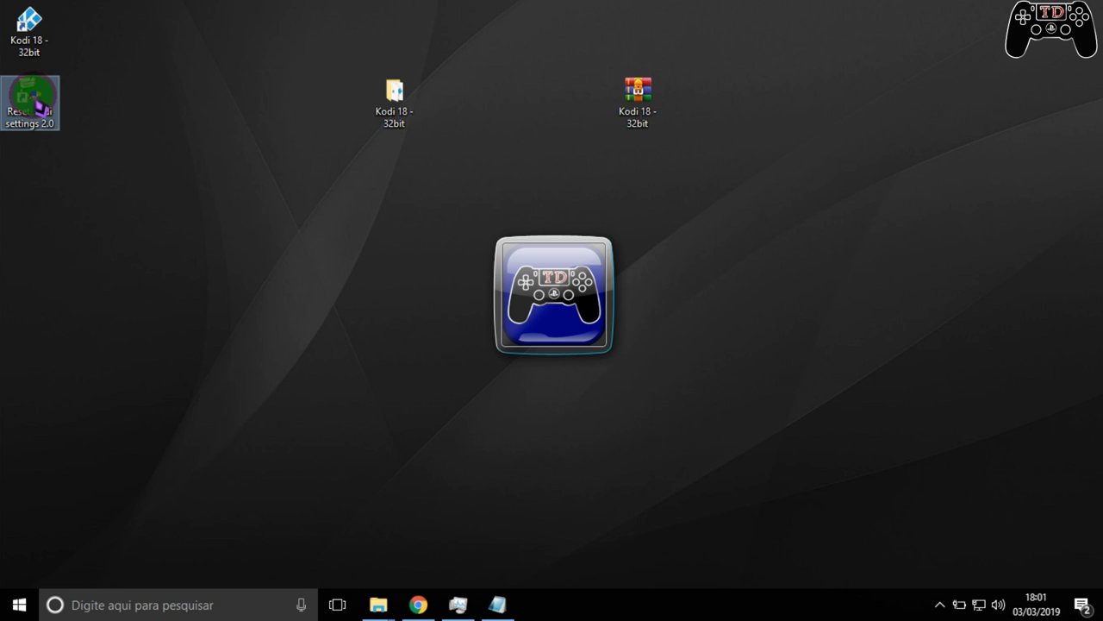
double_click(38, 107)
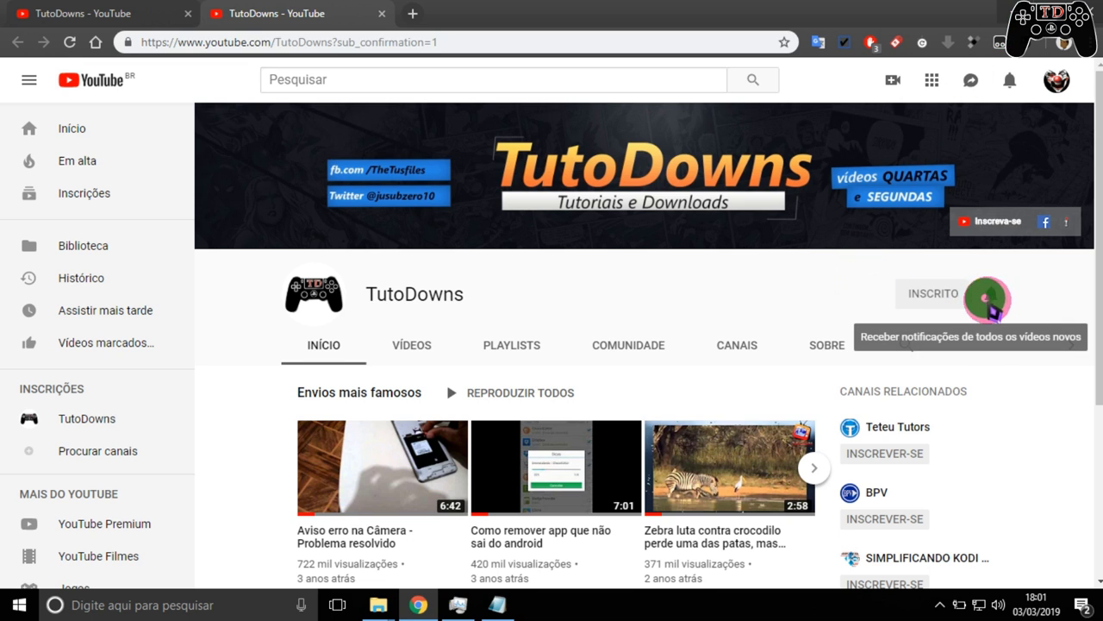
- Check the new-video notification option of the TutoDowns YouTube channel, and put the browser window away
left_click(989, 304)
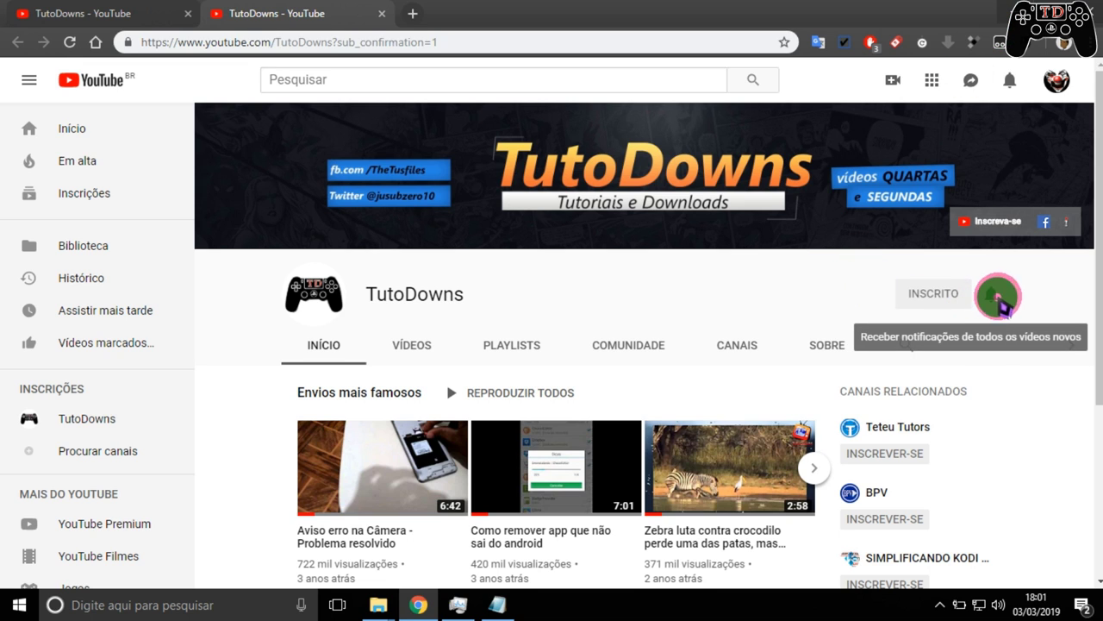
left_click(1004, 12)
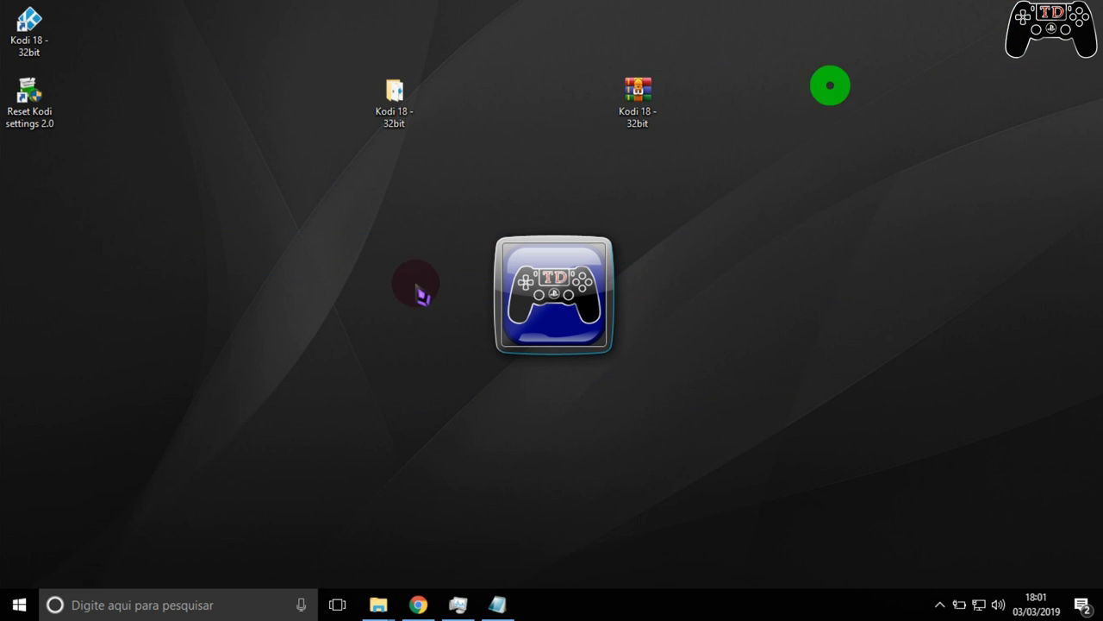
- Launch Kodi 18 - 32bit from the desktop, view its System settings page and return to the home screen
left_click(33, 43)
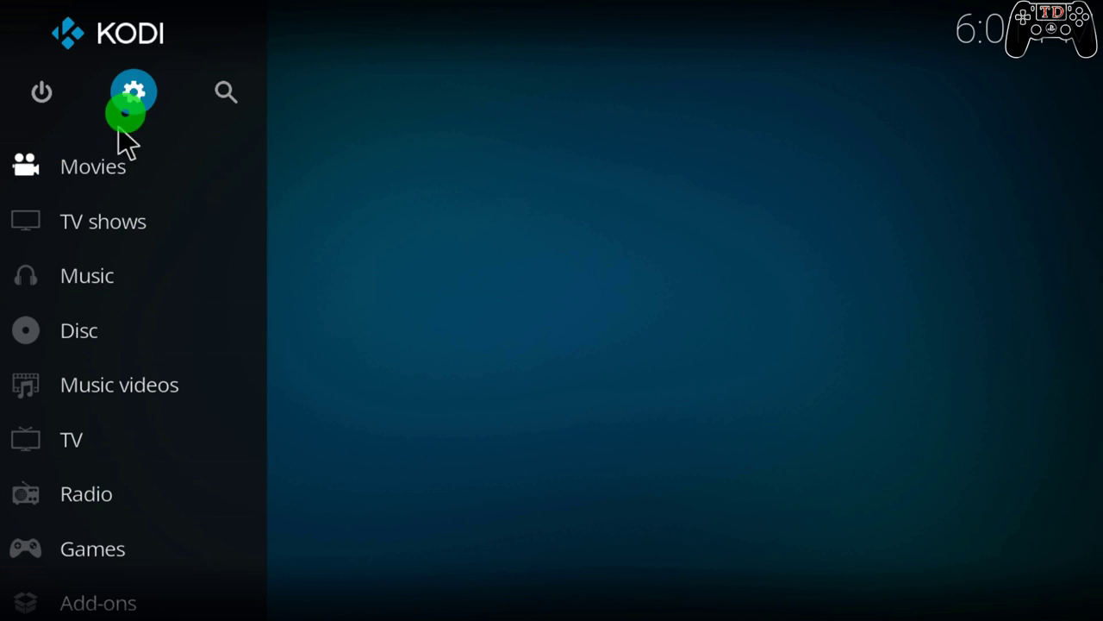
left_click(134, 95)
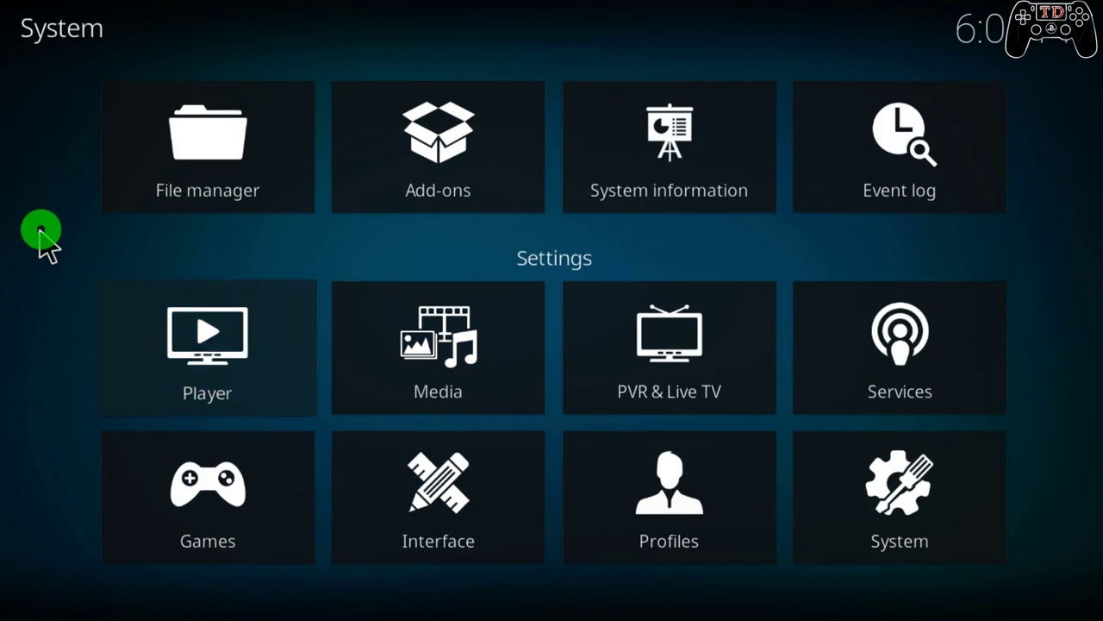
right_click(42, 246)
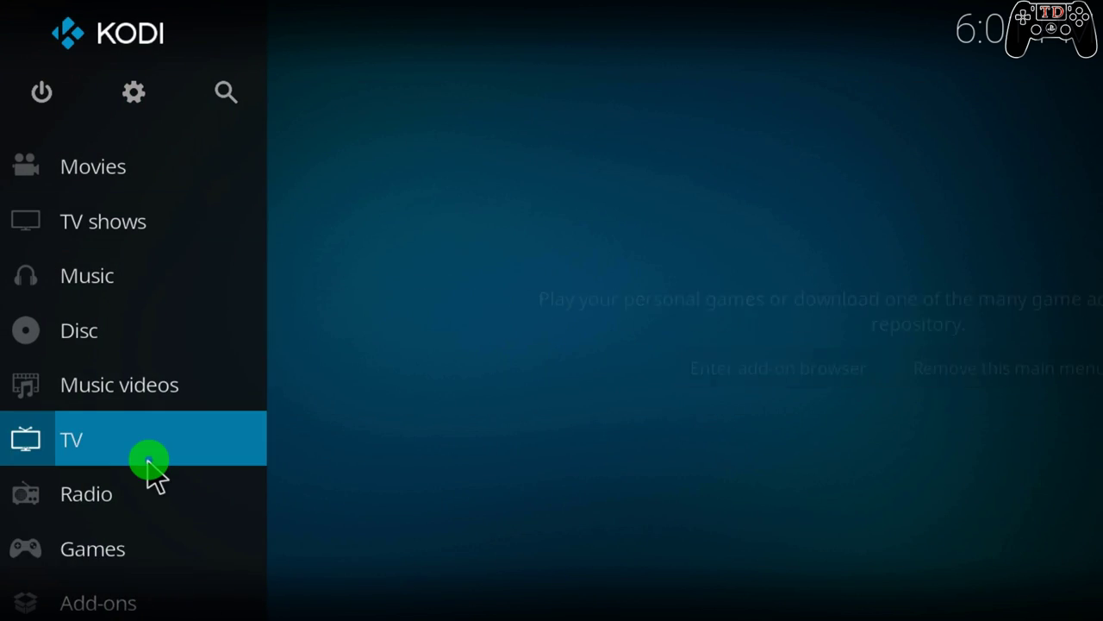
- Try to install an add-on from a zip file in the add-on browser, dismiss the dialog and go back
left_click(119, 502)
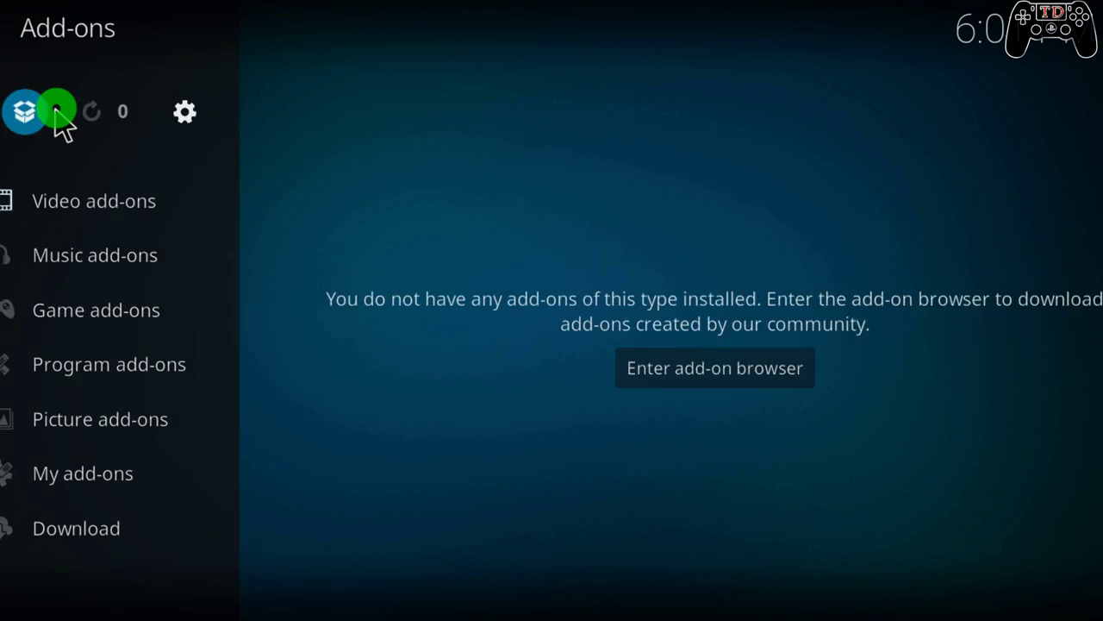
left_click(55, 114)
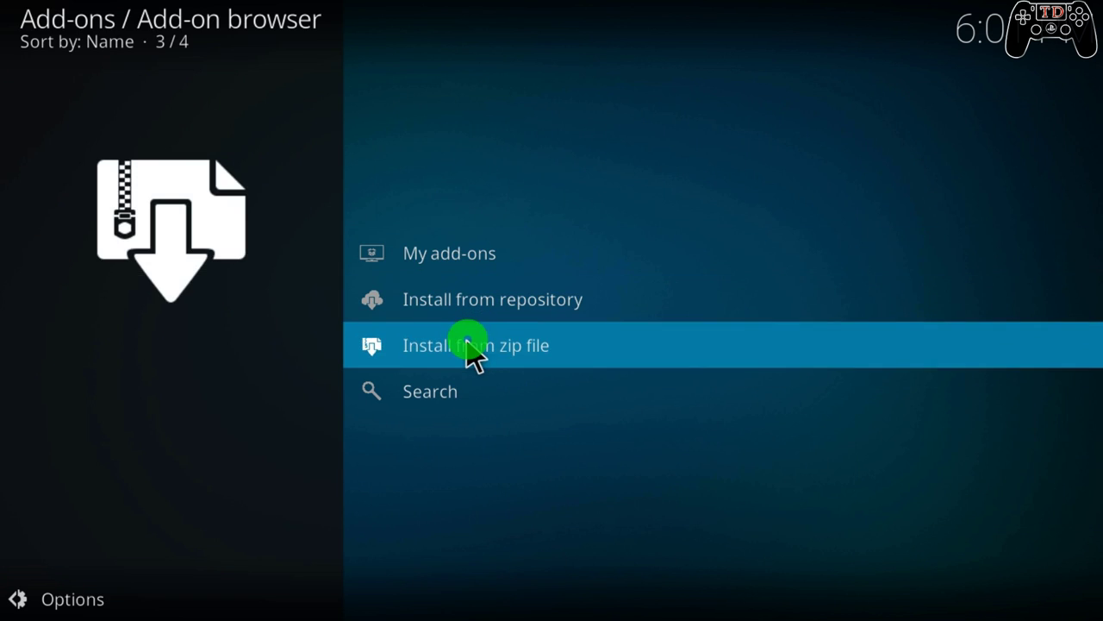
left_click(469, 349)
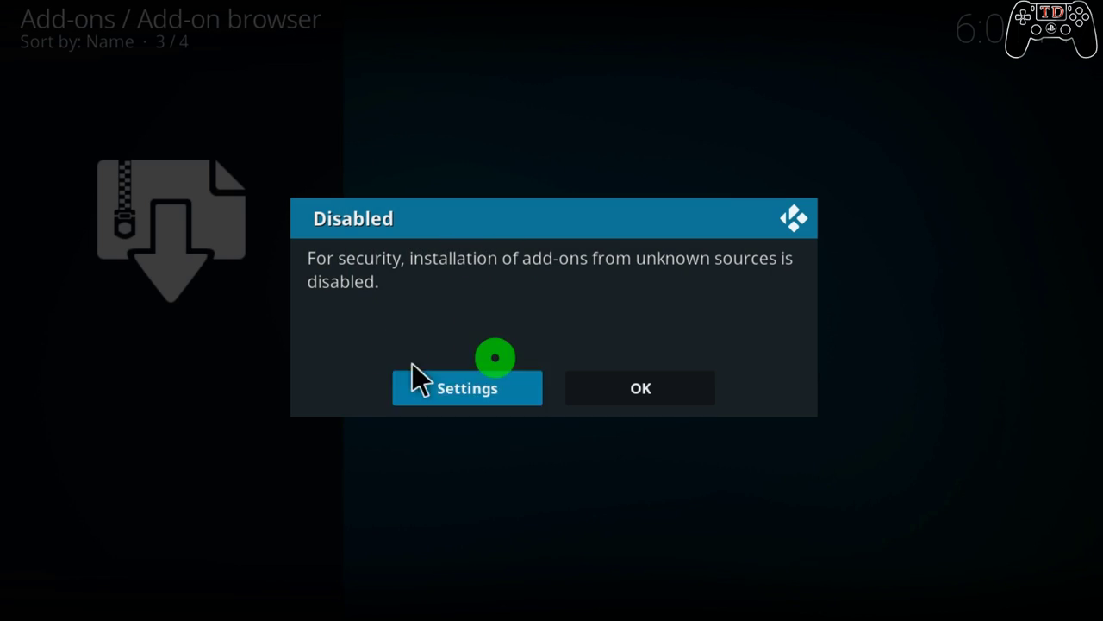
left_click(653, 392)
key("Escape")
key("Escape")
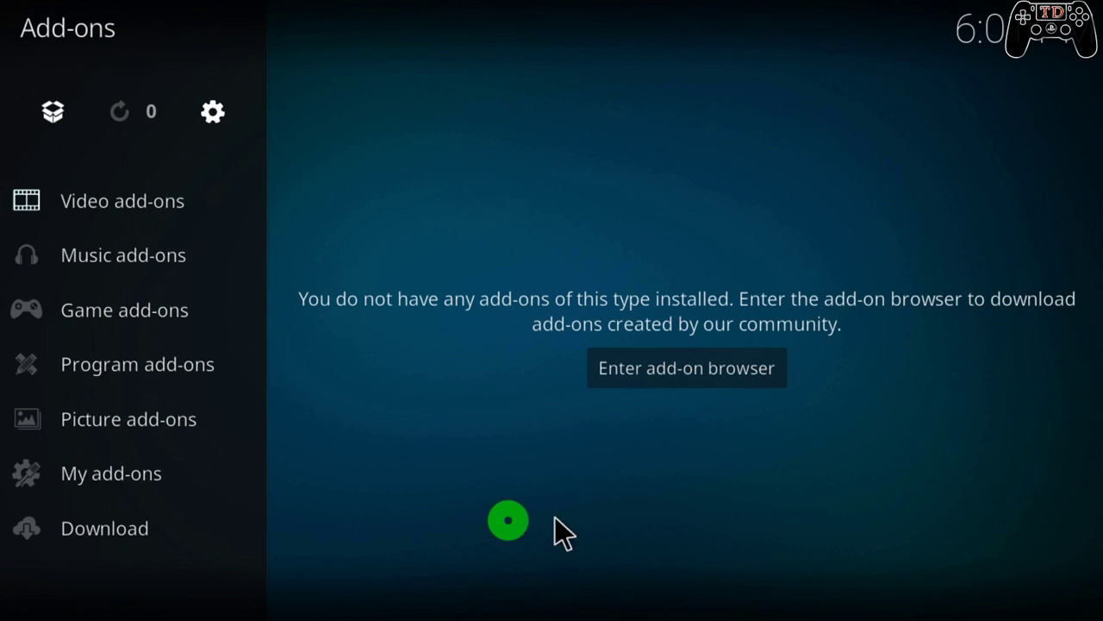
- Open Kodi's power options and exit the program
left_click(42, 92)
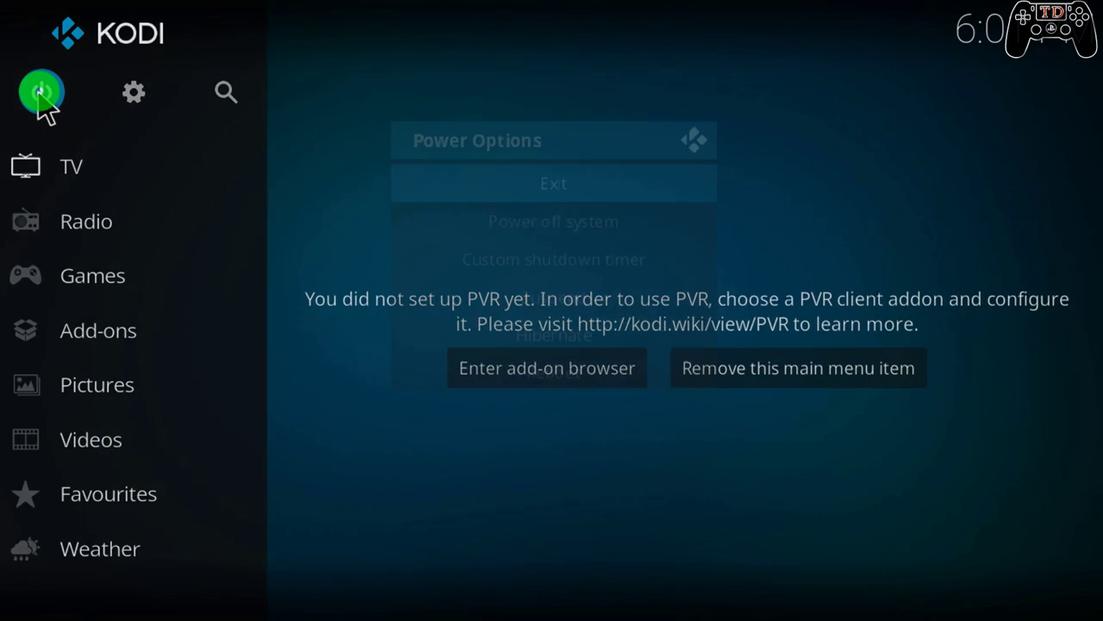
left_click(370, 198)
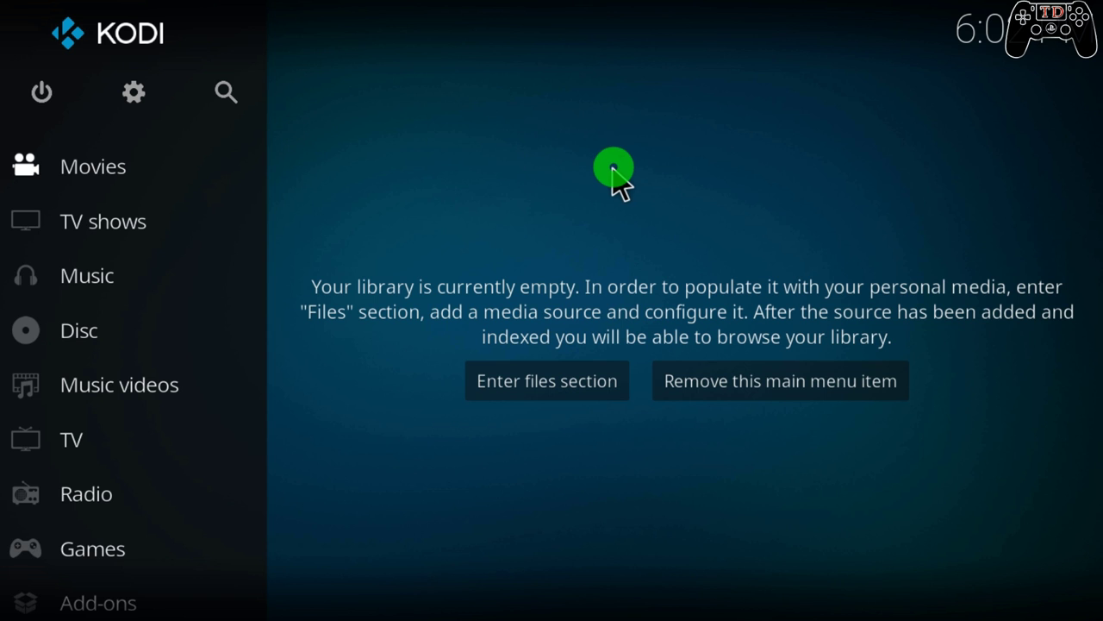